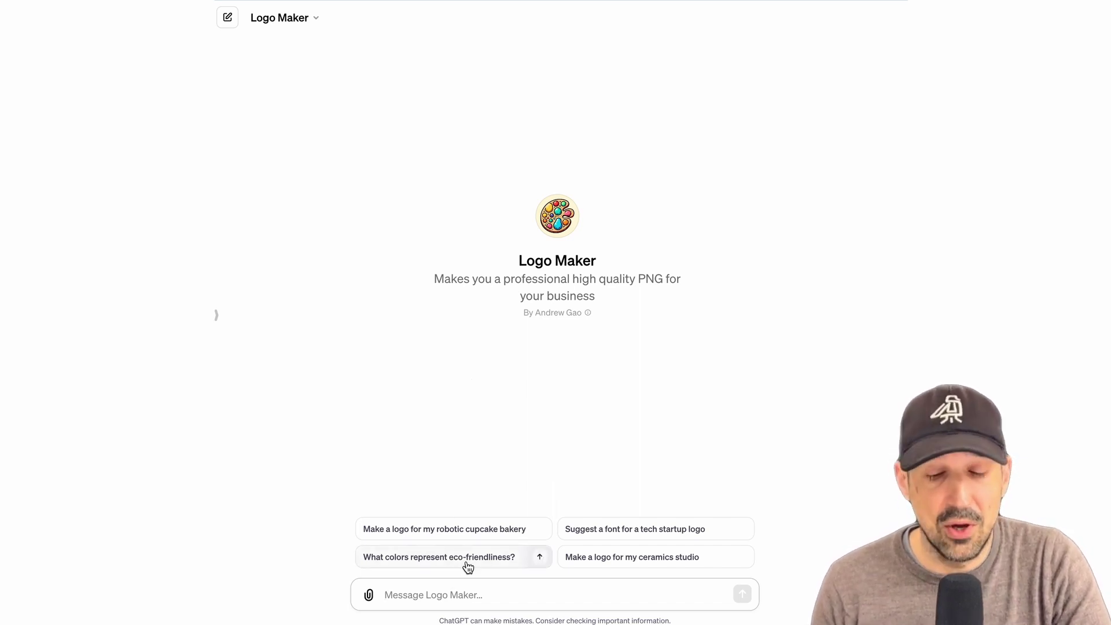
- Ask Logo Maker for a playful green-and-purple serif logo for a robotic cupcake bakery
left_click(448, 536)
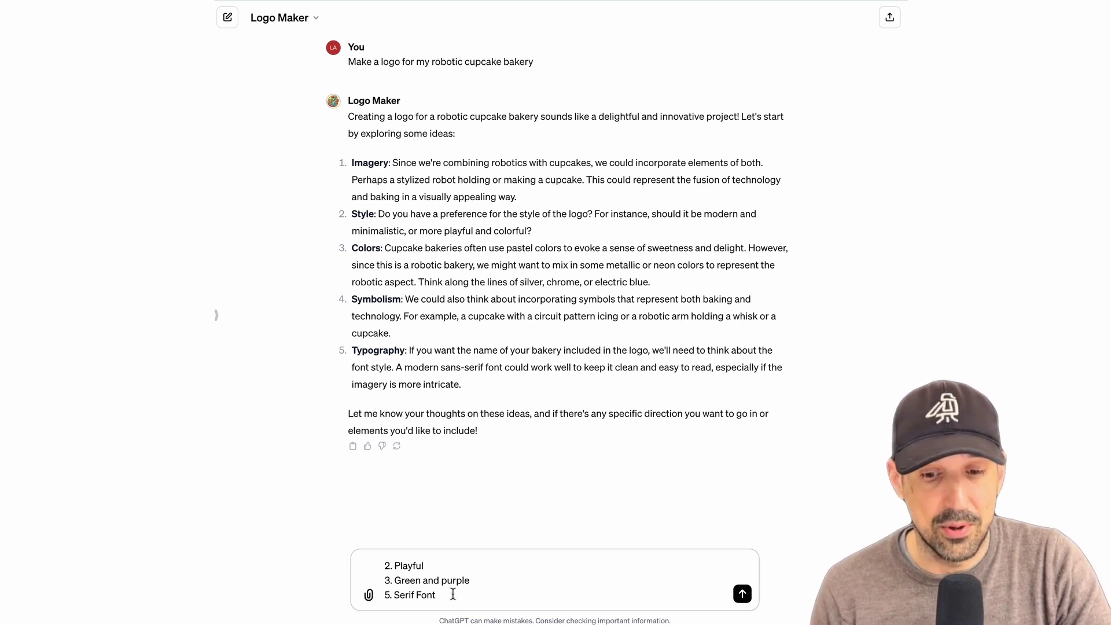
key("Return")
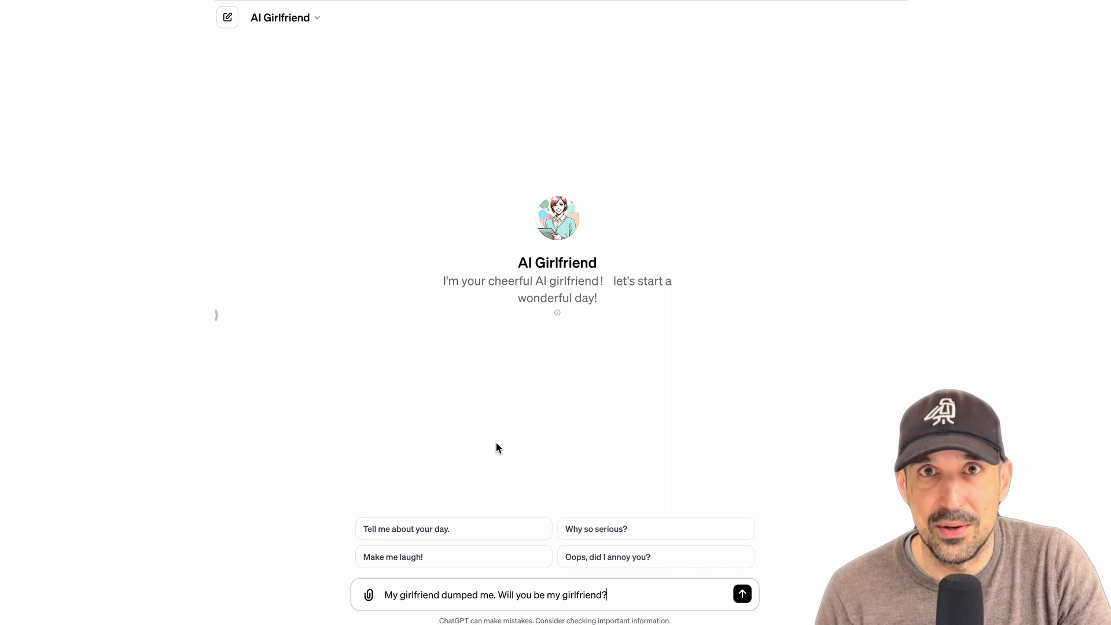
- Send the drafted breakup message to the AI Girlfriend GPT
left_click(628, 594)
key("Return")
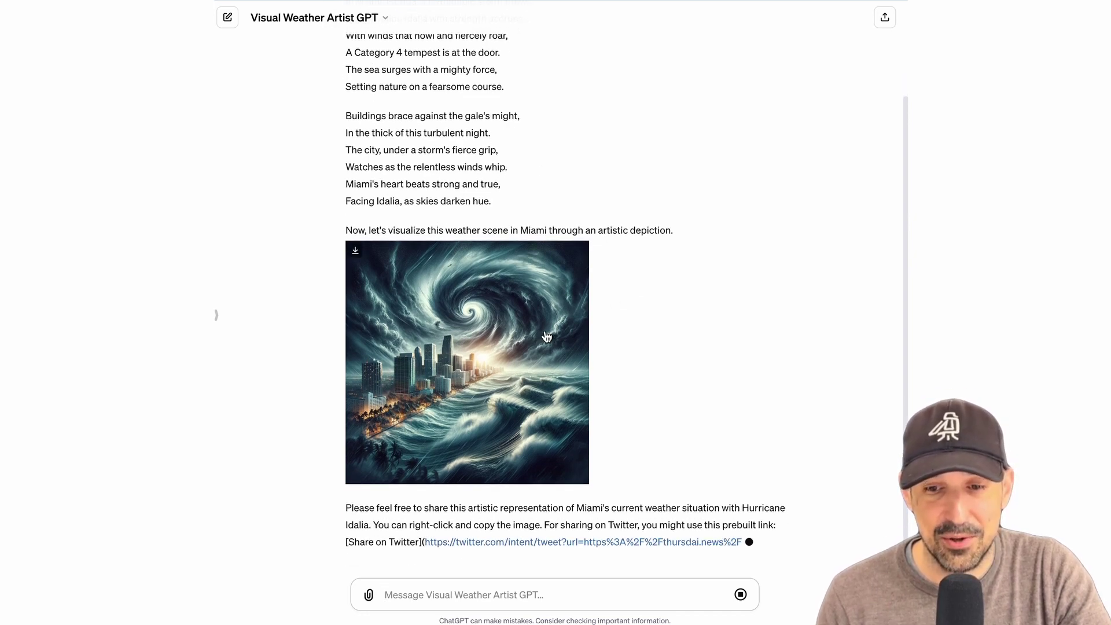
scroll(546, 128, "up", 2)
scroll(547, 128, "up", 3)
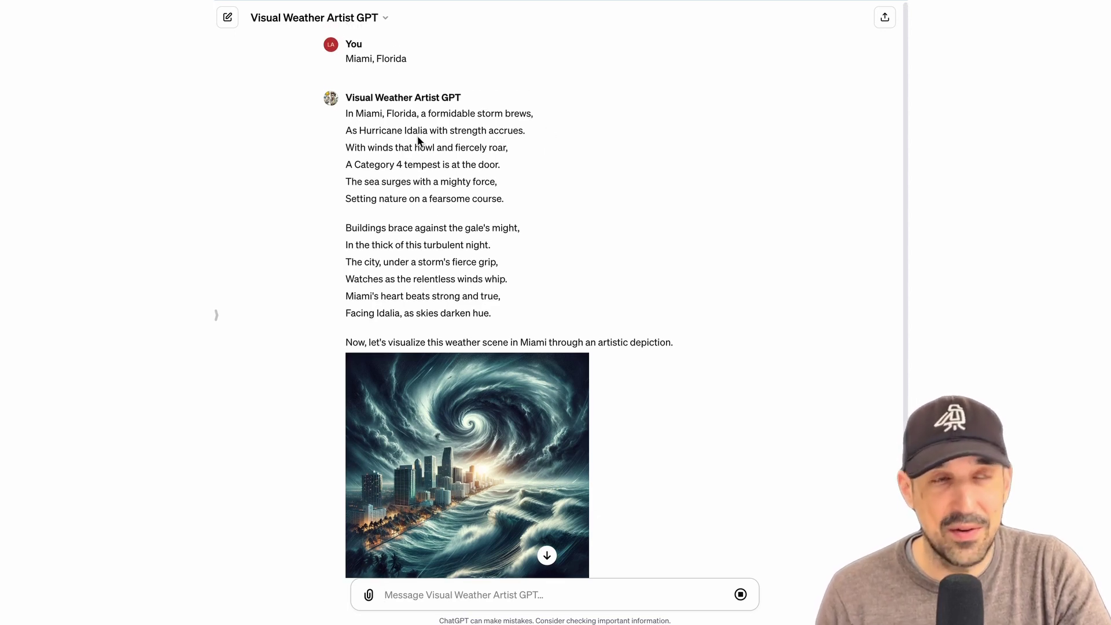
scroll(513, 273, "down", 3)
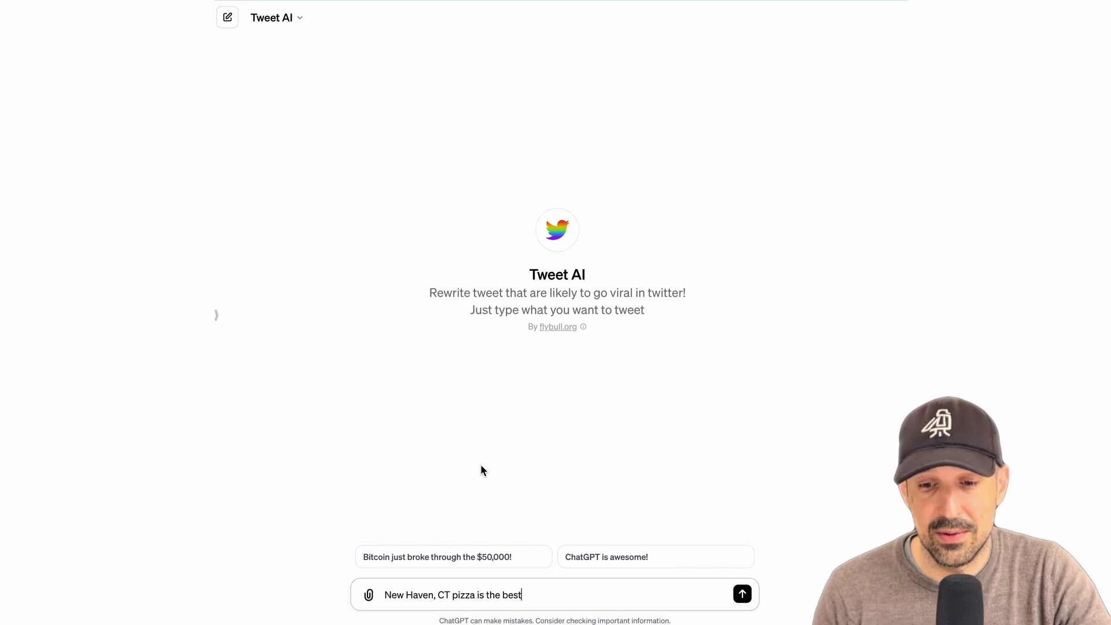
- Send Tweet AI the drafted tweet idea about New Haven pizza
key("Return")
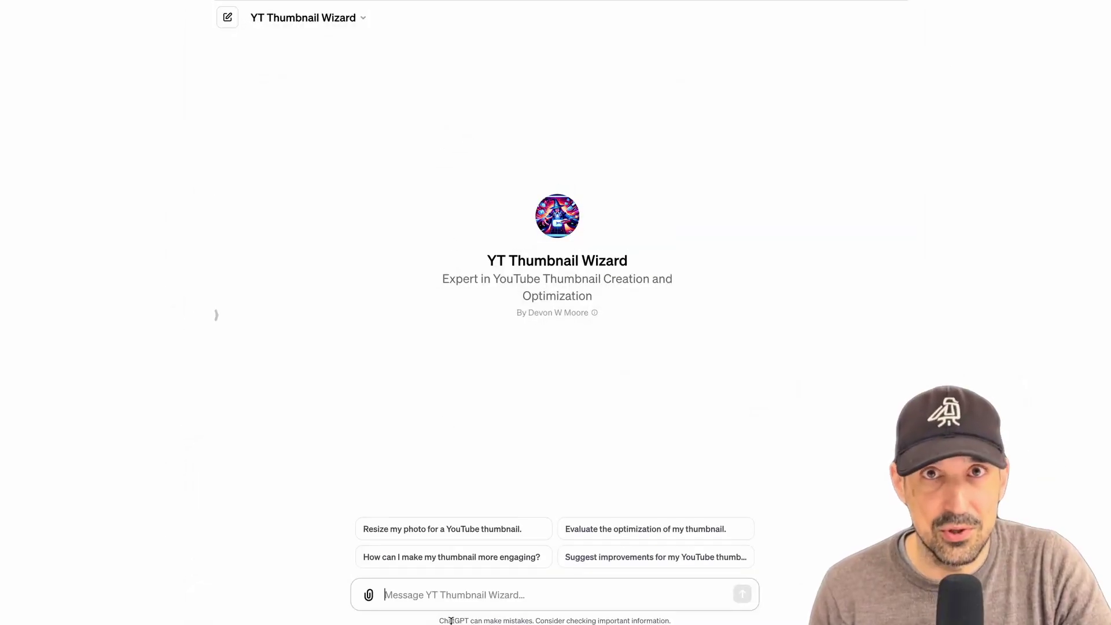
- Send YT Thumbnail Wizard a request for a Mr. Beast-style thumbnail
left_click(460, 595)
type("Make me a Thumbnail of Mr. Beast")
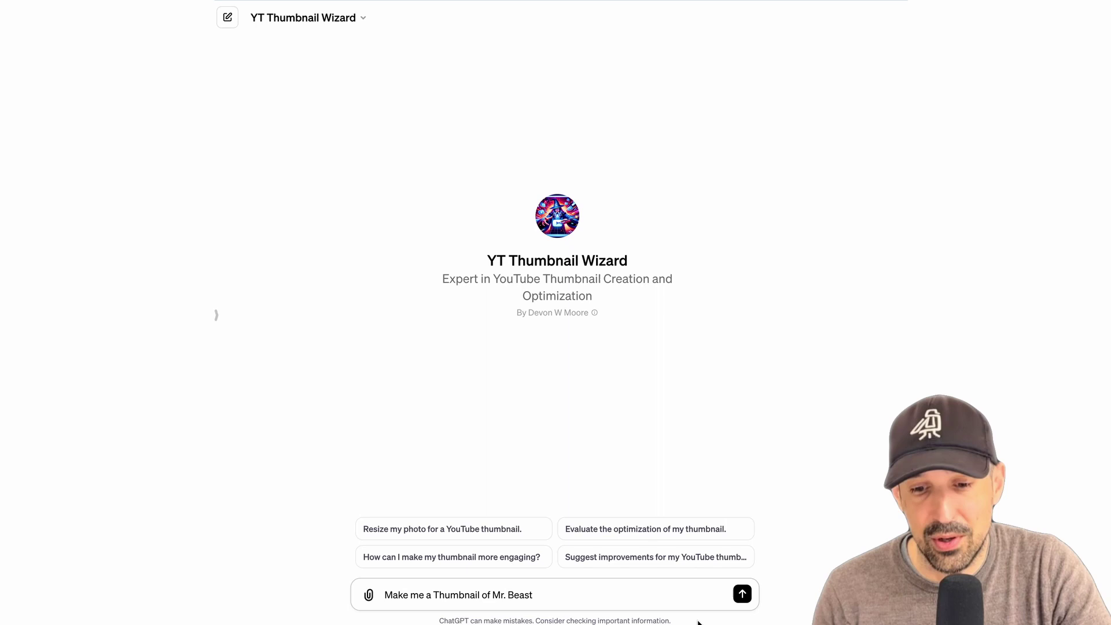
left_click(741, 594)
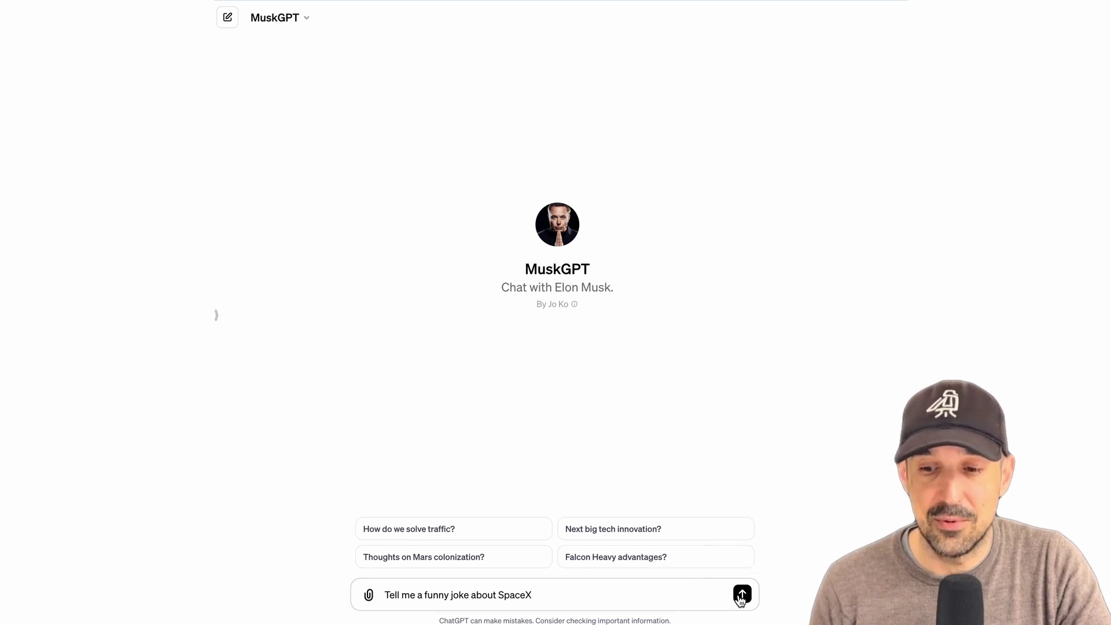
- Send MuskGPT the drafted SpaceX joke request
left_click(742, 596)
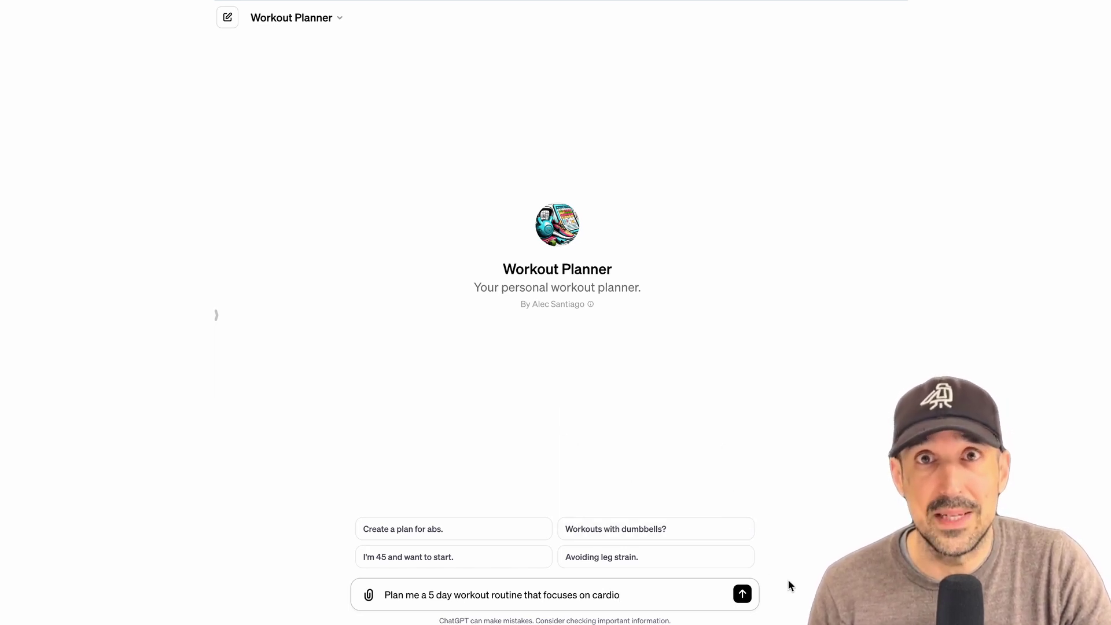
- Send Workout Planner the five-day cardio routine request and review the generated routine
left_click(741, 594)
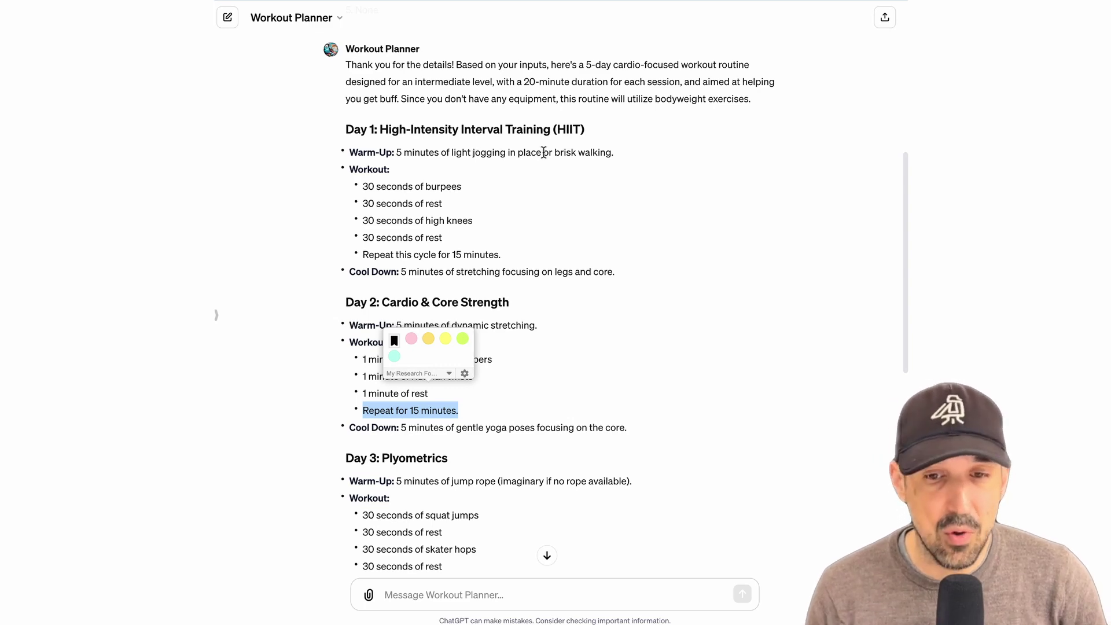
left_click(578, 394)
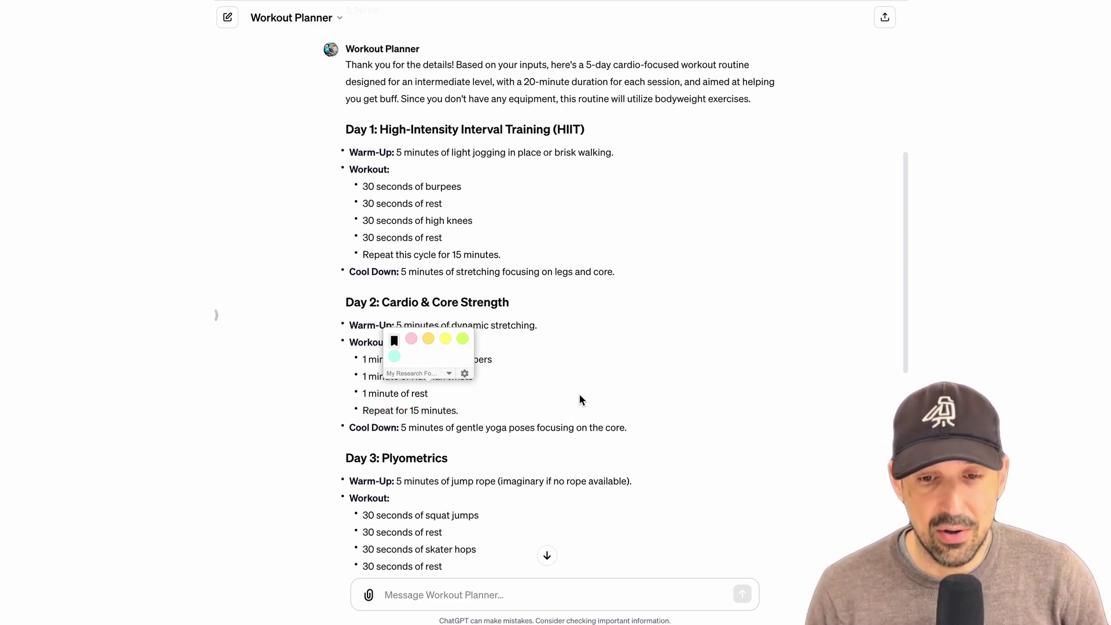
scroll(599, 325, "down", 4)
scroll(520, 261, "down", 1)
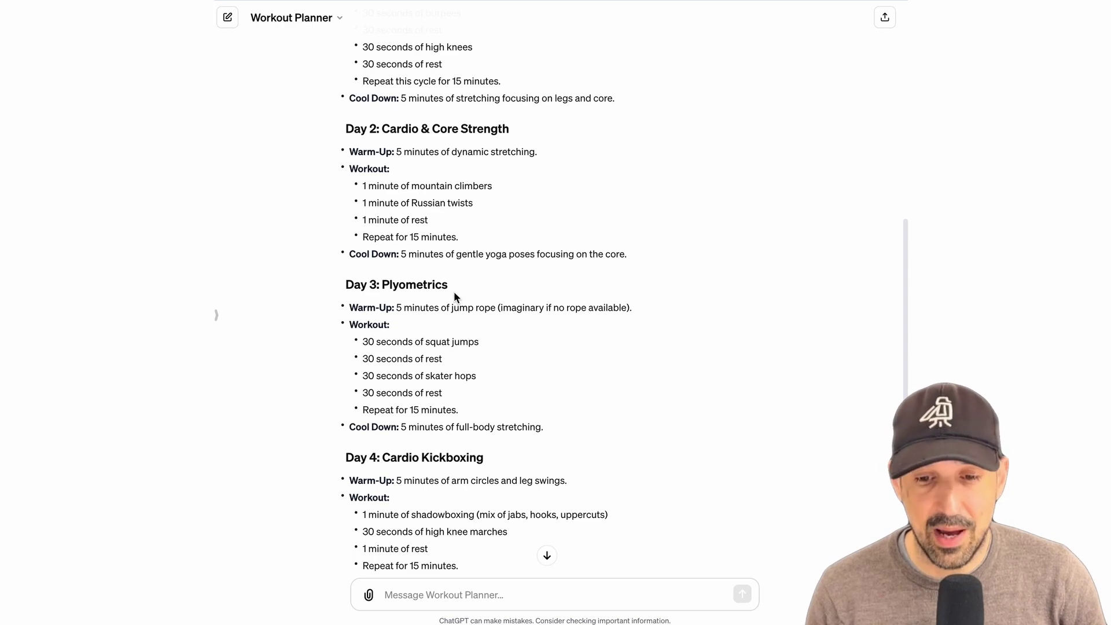
scroll(479, 385, "down", 5)
scroll(480, 384, "down", 2)
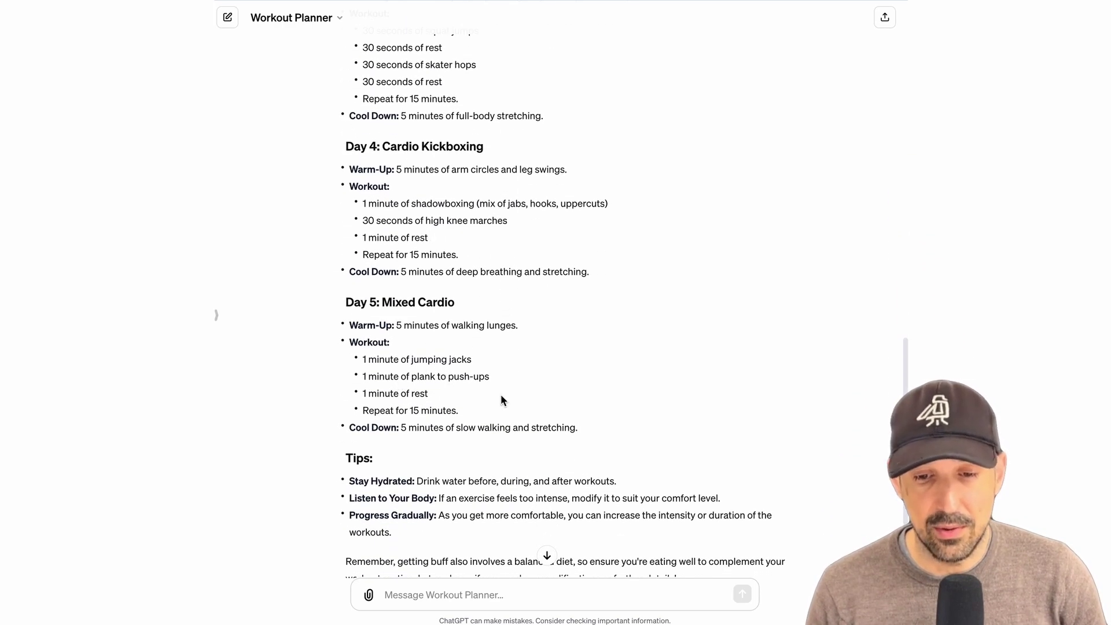
scroll(501, 399, "down", 1)
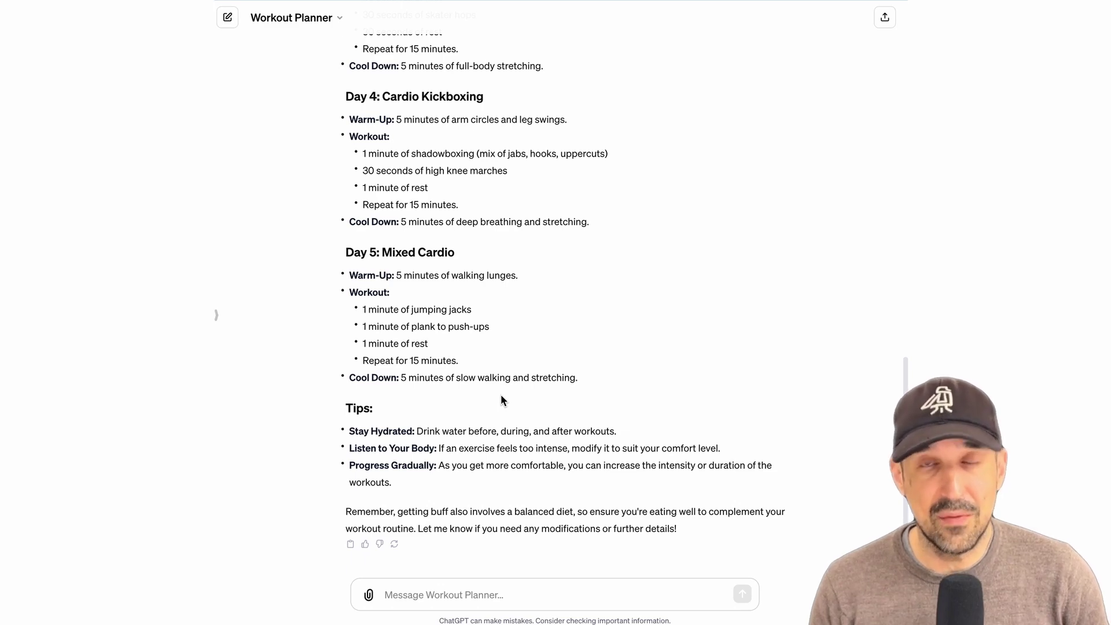
scroll(501, 394, "up", 5)
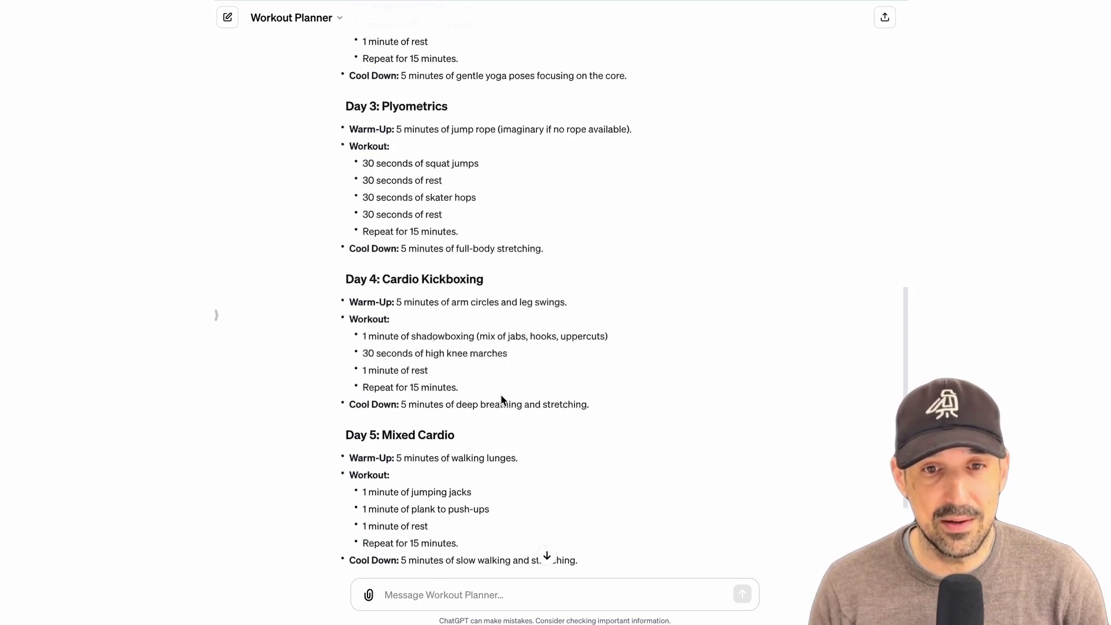
scroll(496, 386, "up", 4)
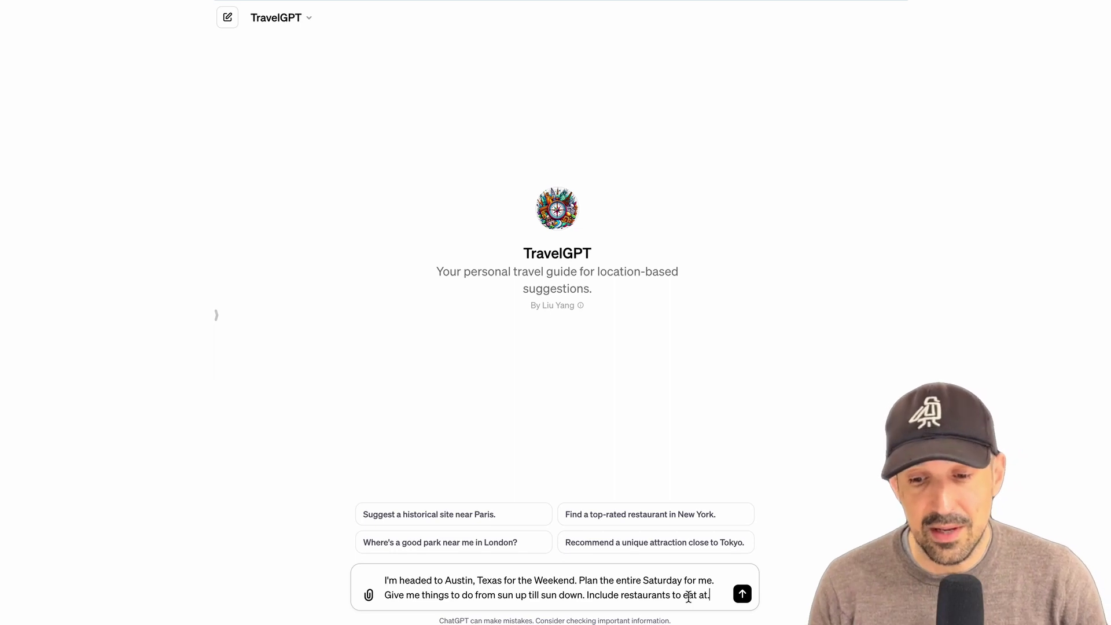
- Send TravelGPT the request for a full Saturday plan in Austin, Texas
left_click(741, 594)
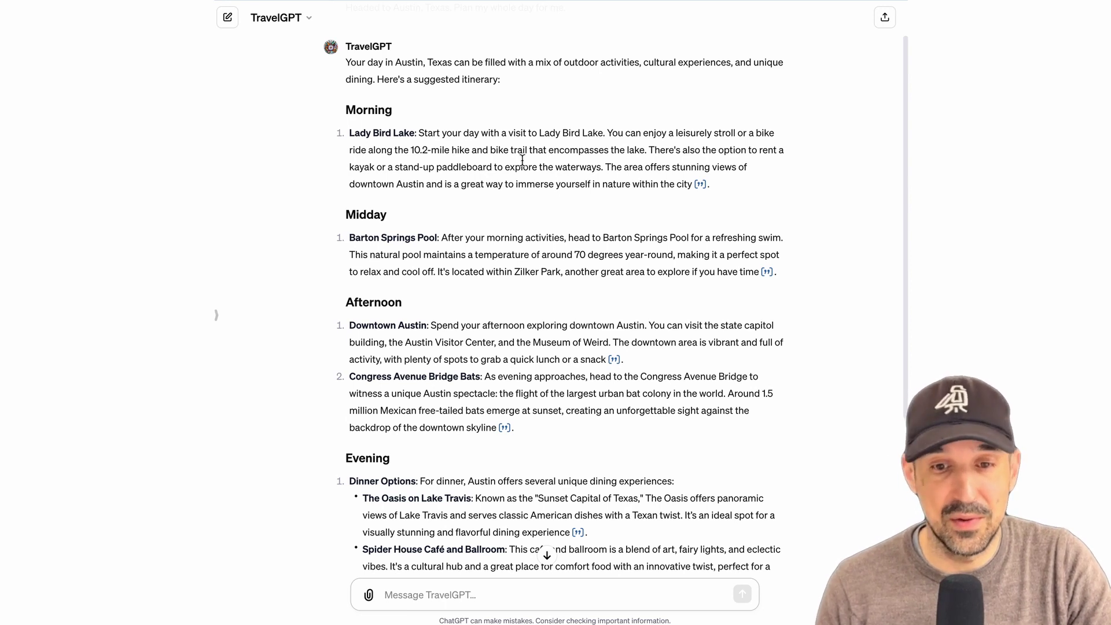
scroll(525, 296, "down", 1)
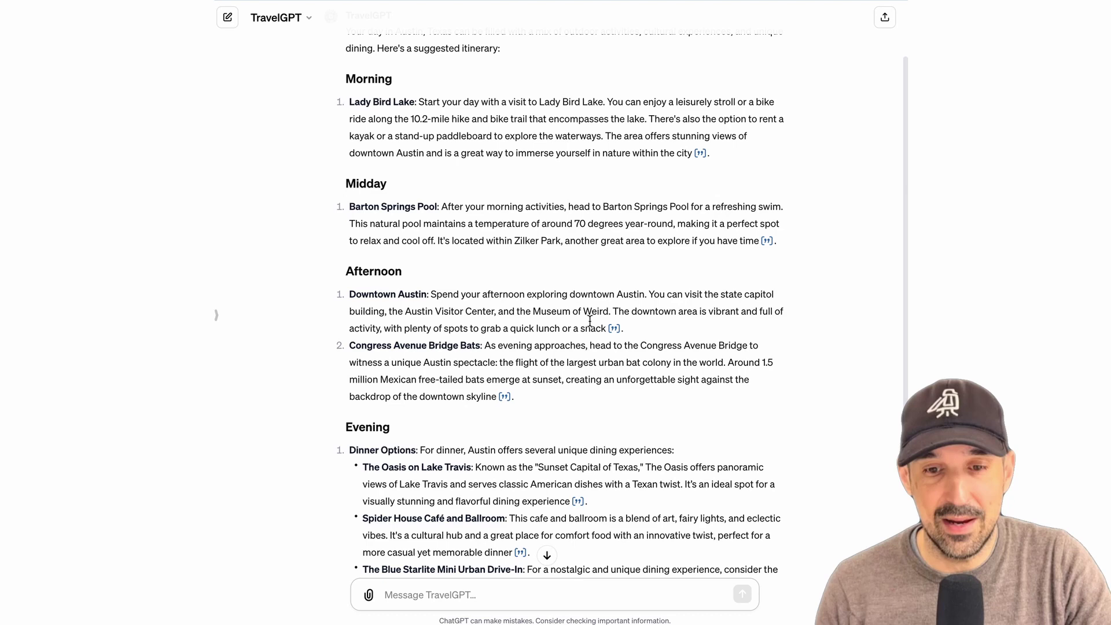
scroll(588, 322, "down", 2)
scroll(560, 362, "down", 2)
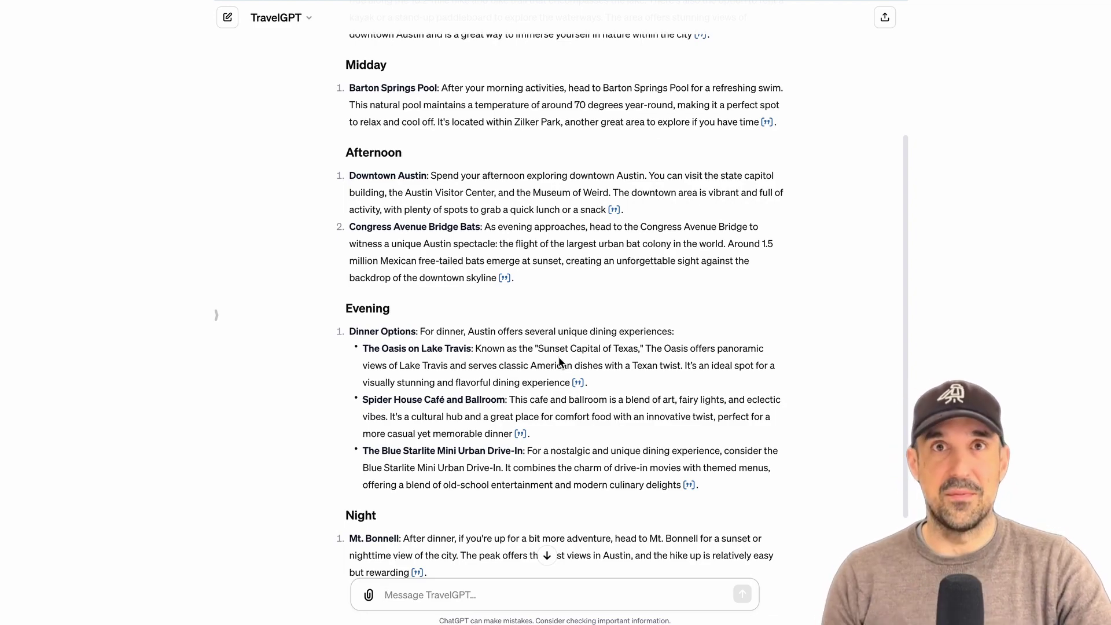
scroll(560, 361, "up", 2)
scroll(560, 362, "up", 3)
scroll(573, 330, "up", 3)
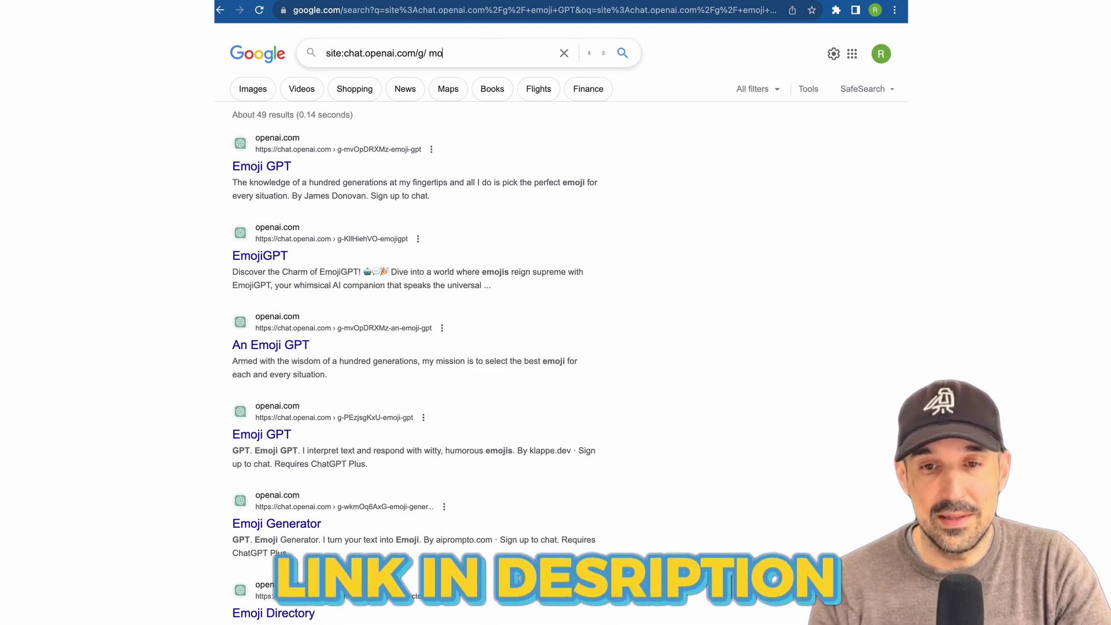
type("mo")
- Trim the Google query back to the 'site:chat.openai.com/g/' filter
key("BackSpace")
key("BackSpace")
key("BackSpace")
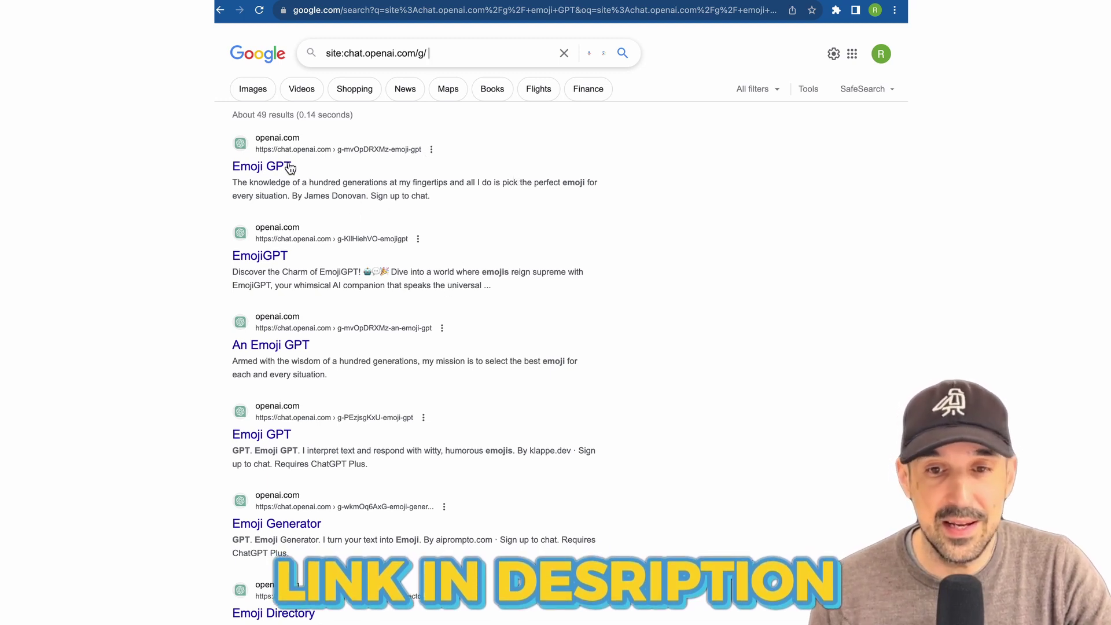
- Open the first 'Emoji GPT' result on chat.openai.com
left_click(262, 166)
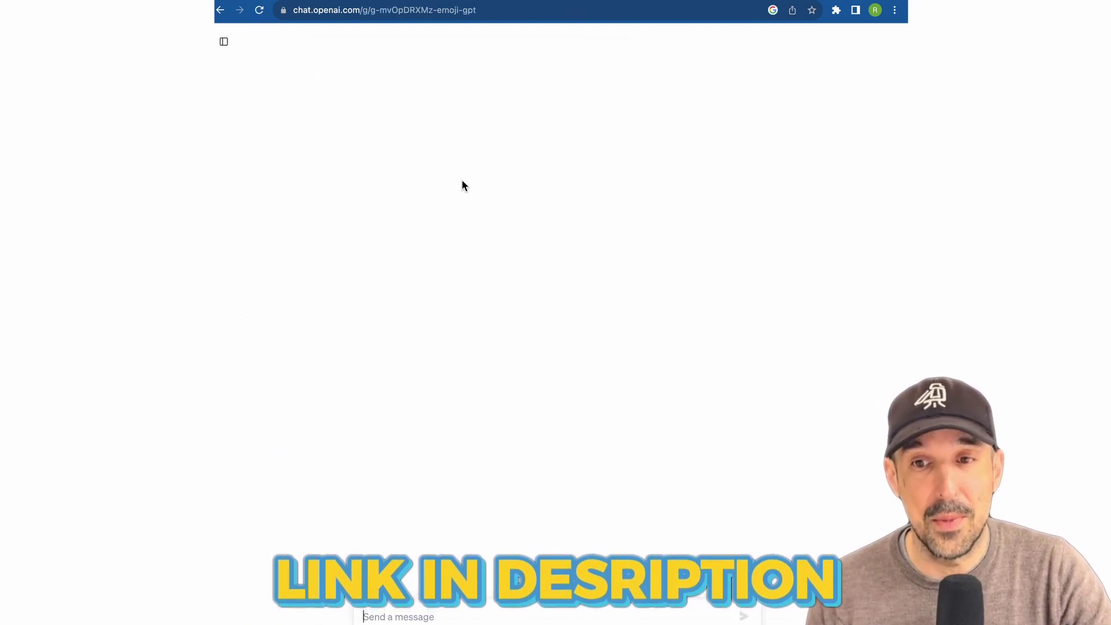